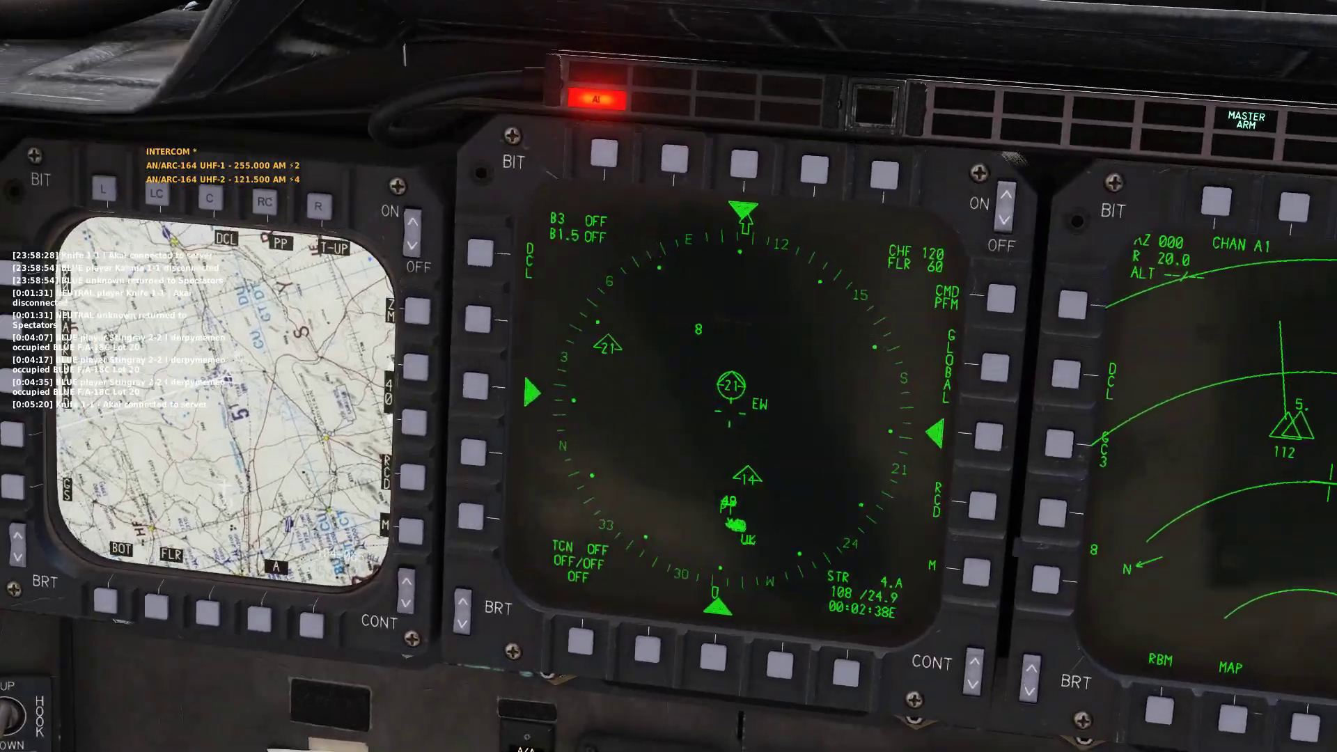
Take control from the rear seat, view the burning F-15E externally, then return to the cockpit
{"action": "key", "text": "2"}
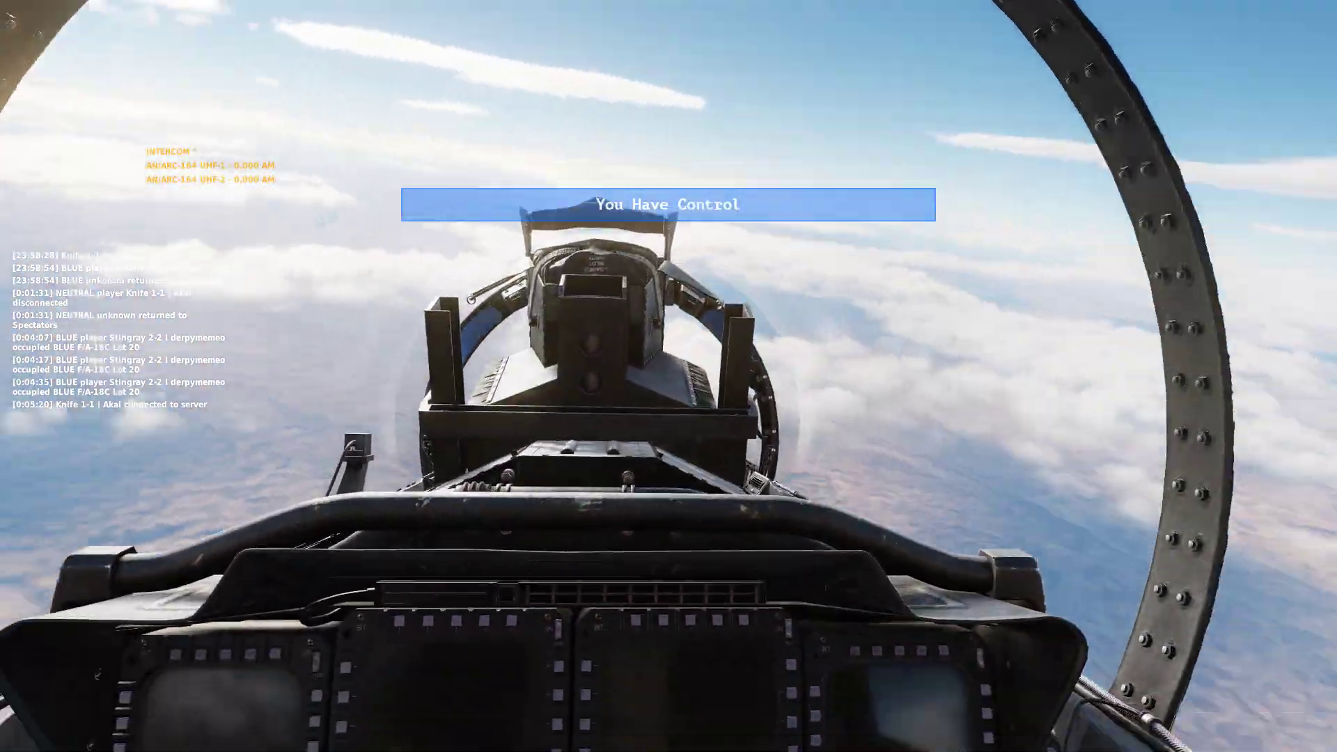
{"action": "key", "text": "F2"}
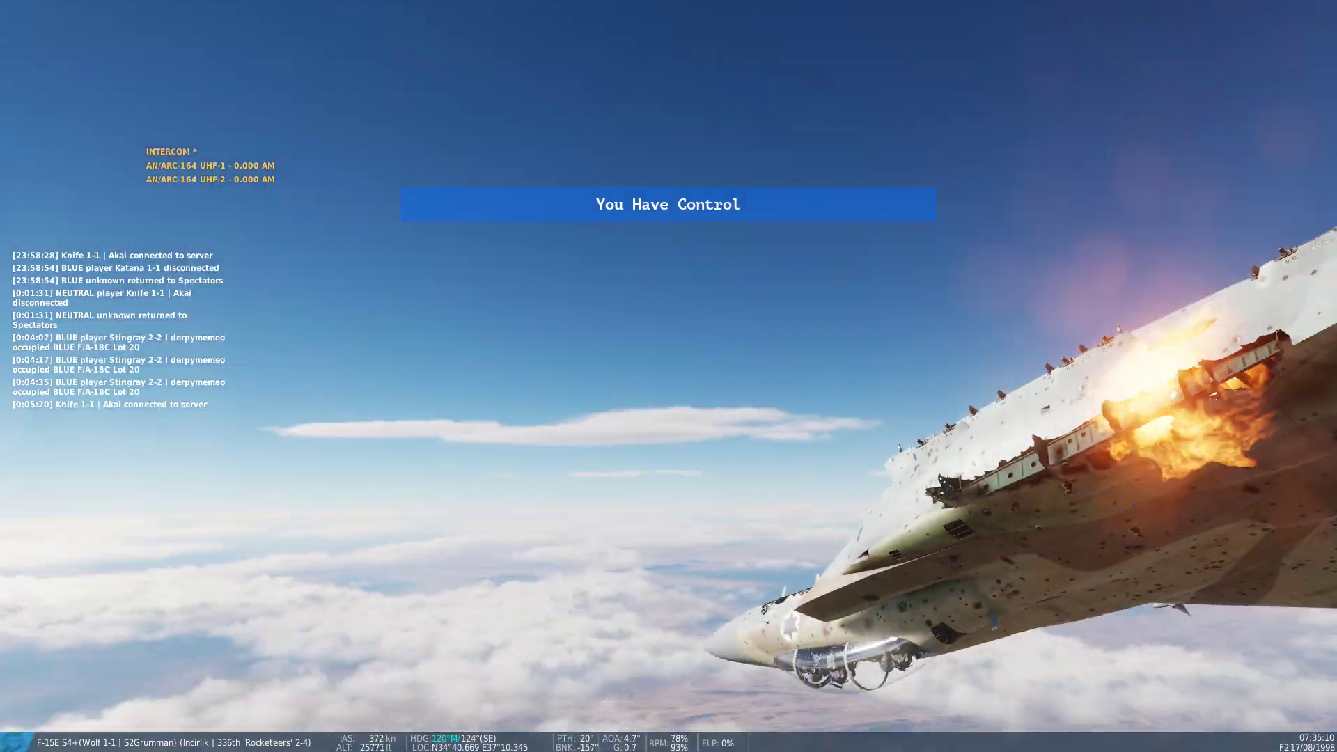
{"action": "key", "text": "F1"}
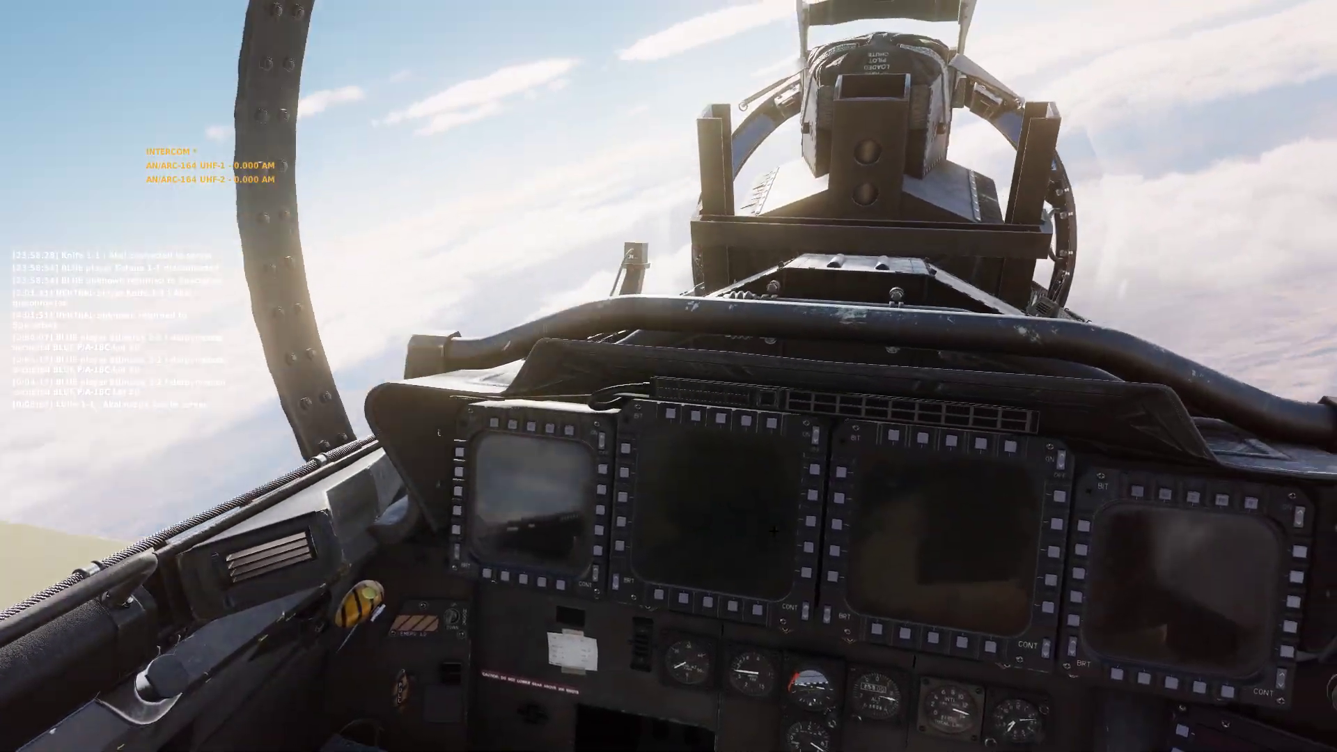
Eject from the burning F-15E with Ctrl+E
{"action": "key", "text": "ctrl+e"}
{"action": "key", "text": "ctrl+e"}
{"action": "key", "text": "ctrl+e"}
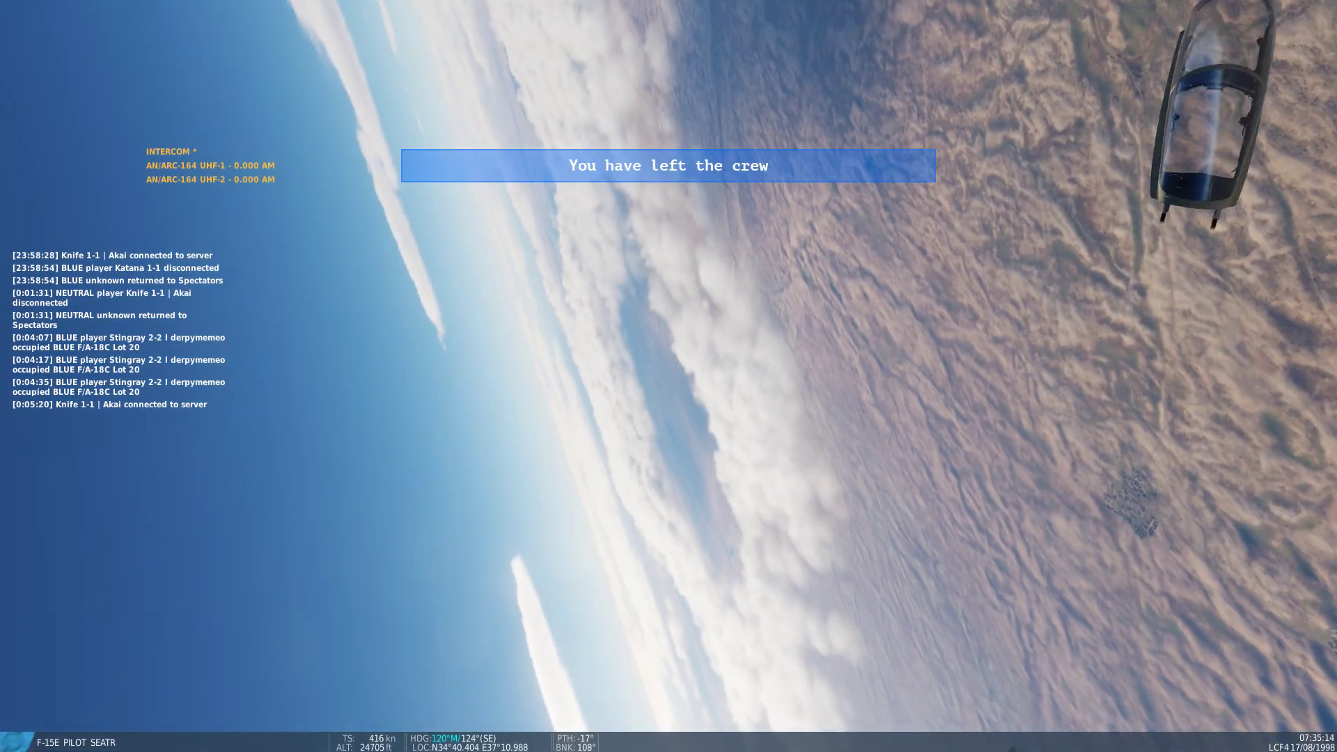